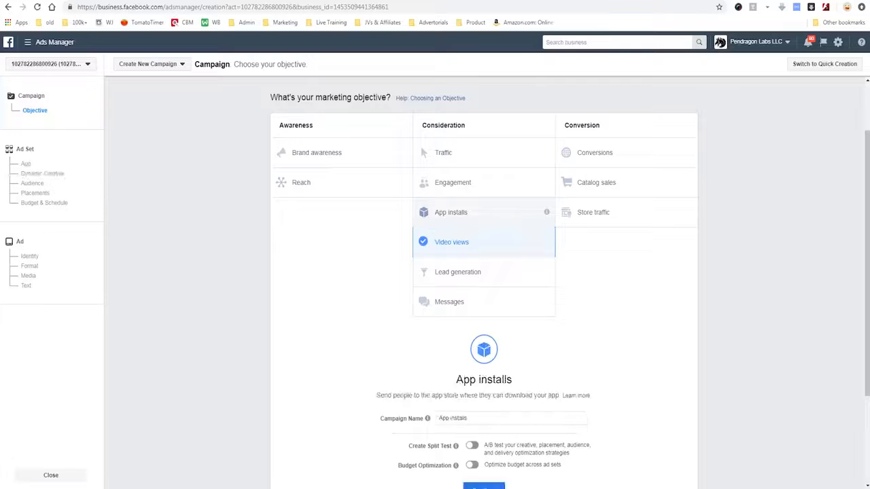
Step: Review the available campaign objectives, including App installs and Engagement
scroll(484, 271, down, 1)
scroll(484, 201, down, 1)
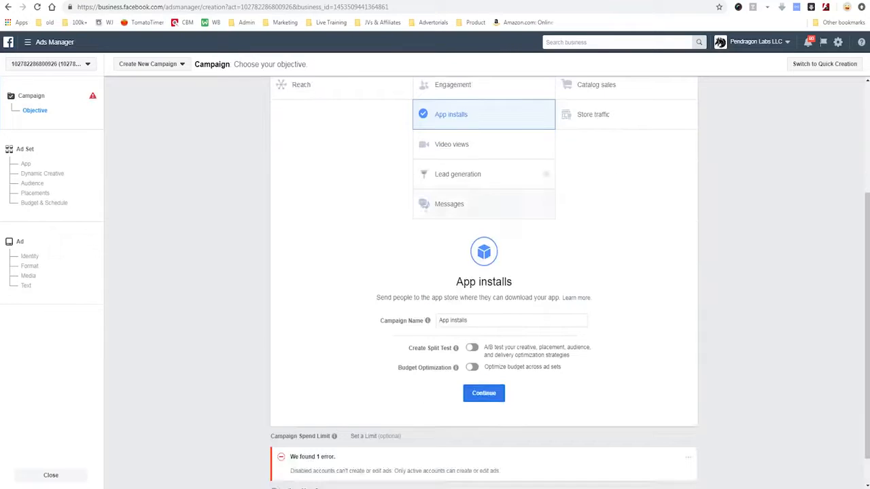
scroll(484, 200, up, 1)
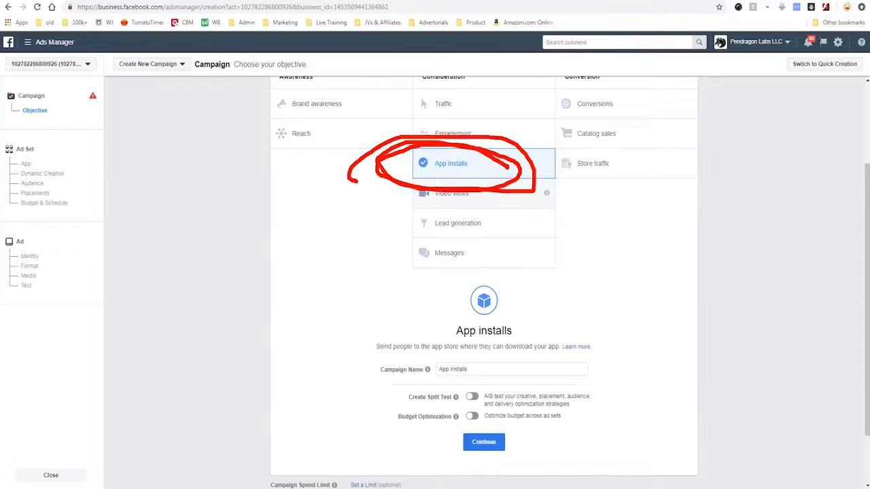
click(453, 133)
scroll(484, 272, down, 1)
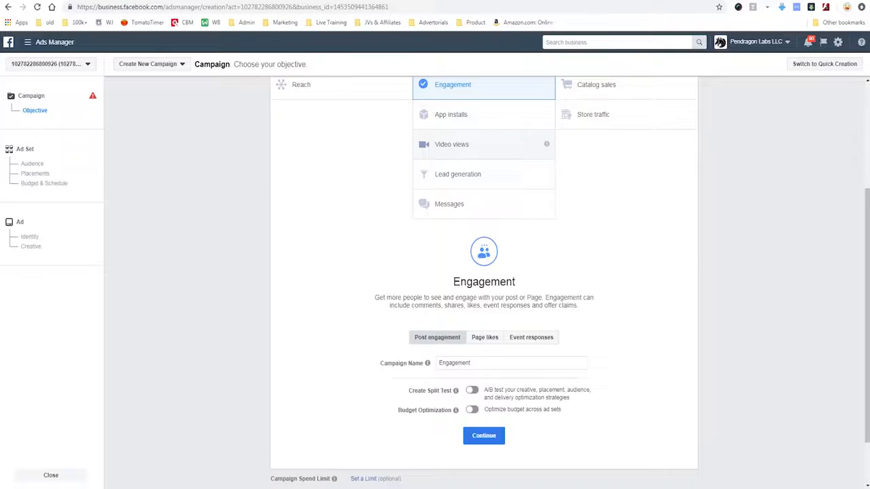
scroll(483, 272, up, 2)
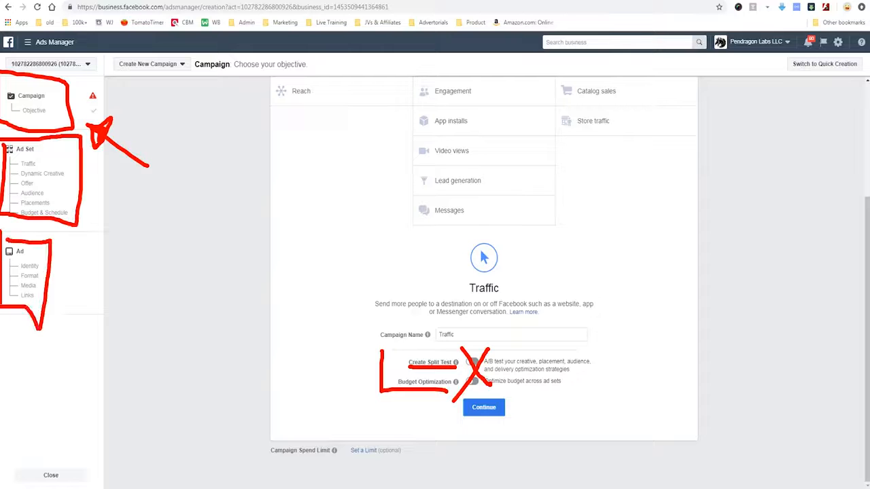
Step: Name the Traffic campaign "Traffic DEMO" with a $100.00 USD spend limit and continue to the ad set
key(Escape)
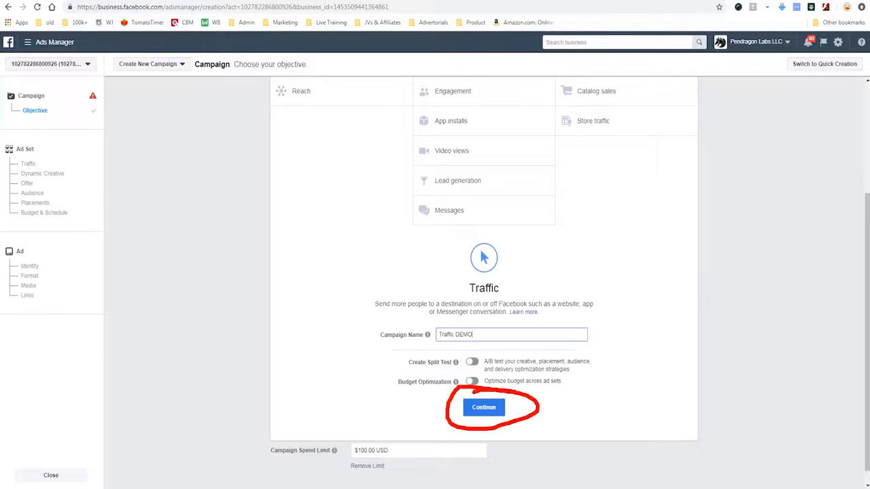
key(Escape)
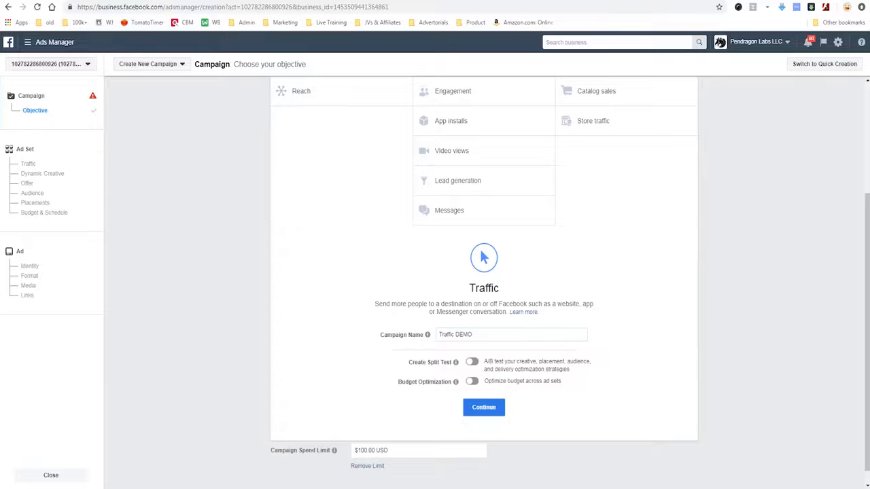
click(484, 407)
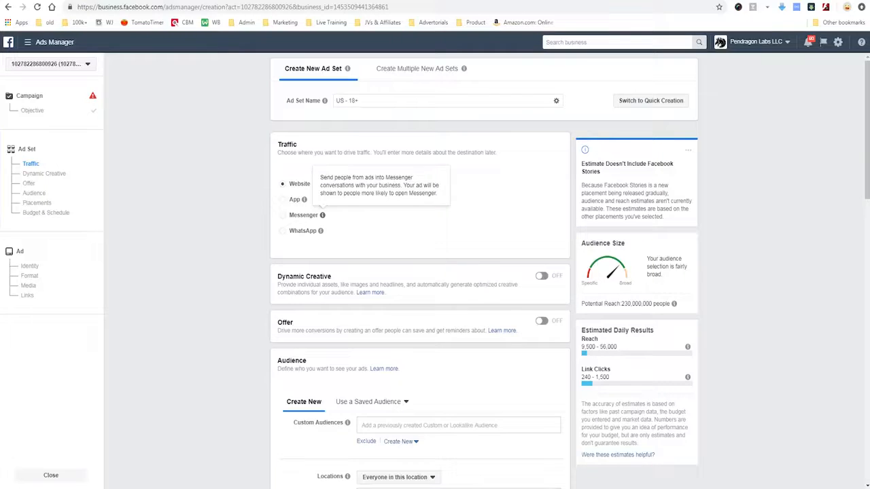
Step: Examine the ad set's traffic destination options: Website, App, Messenger and WhatsApp
drag(313, 195, 328, 195)
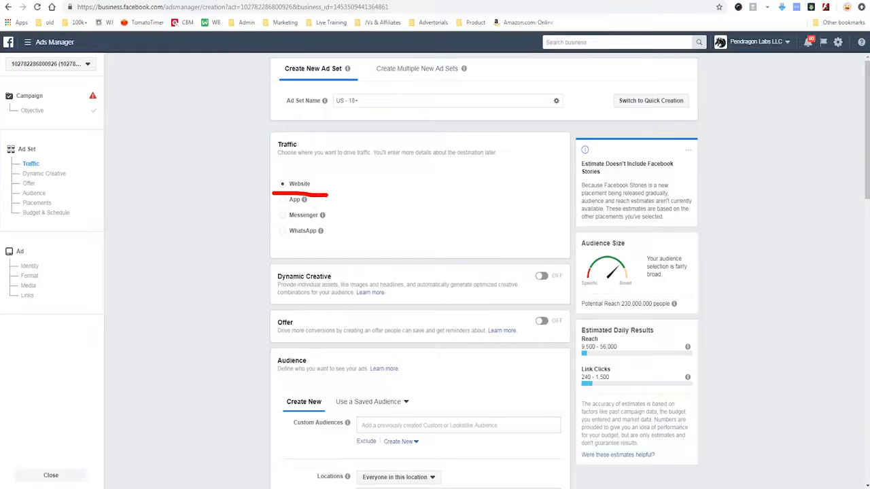
drag(274, 209, 324, 211)
mouse_move(274, 194)
mouse_down()
mouse_move(272, 176)
mouse_move(318, 193)
mouse_move(271, 186)
mouse_move(299, 173)
mouse_move(284, 197)
mouse_move(306, 199)
mouse_move(279, 219)
mouse_move(324, 216)
mouse_move(271, 238)
mouse_move(333, 216)
mouse_up()
key(Escape)
key(Escape)
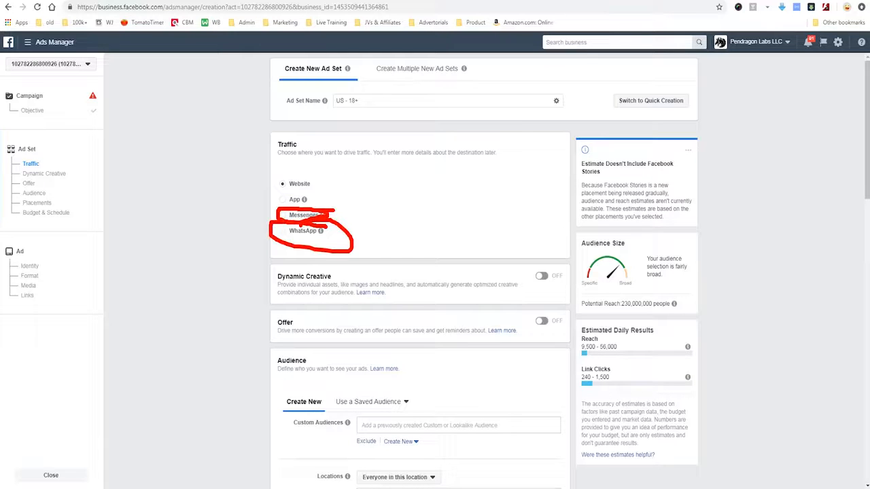
key(Escape)
mouse_move(322, 181)
mouse_down()
mouse_move(284, 170)
mouse_move(269, 191)
mouse_move(314, 198)
mouse_move(318, 171)
mouse_up()
mouse_move(417, 171)
mouse_down()
mouse_move(345, 165)
mouse_move(348, 192)
mouse_up()
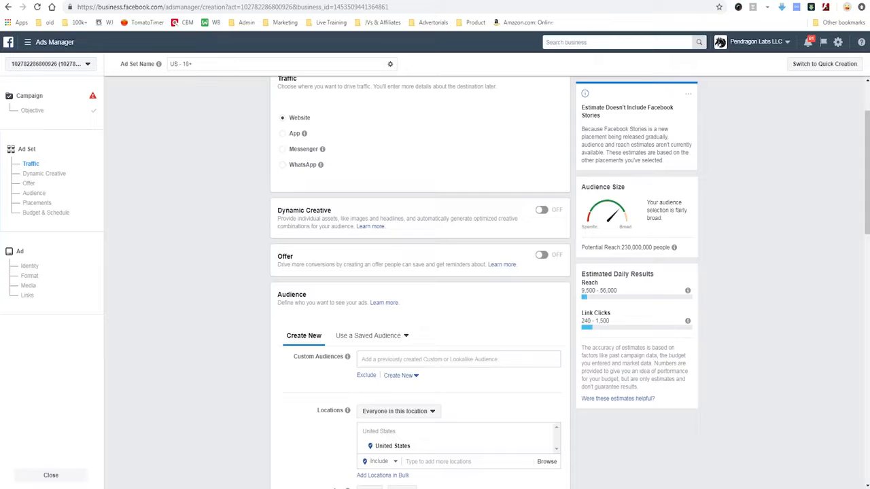
mouse_move(272, 182)
mouse_down()
mouse_move(260, 230)
mouse_move(399, 233)
mouse_move(414, 265)
mouse_move(406, 266)
mouse_up()
mouse_move(364, 195)
mouse_down()
mouse_move(276, 239)
mouse_move(382, 293)
mouse_up()
drag(356, 242, 274, 292)
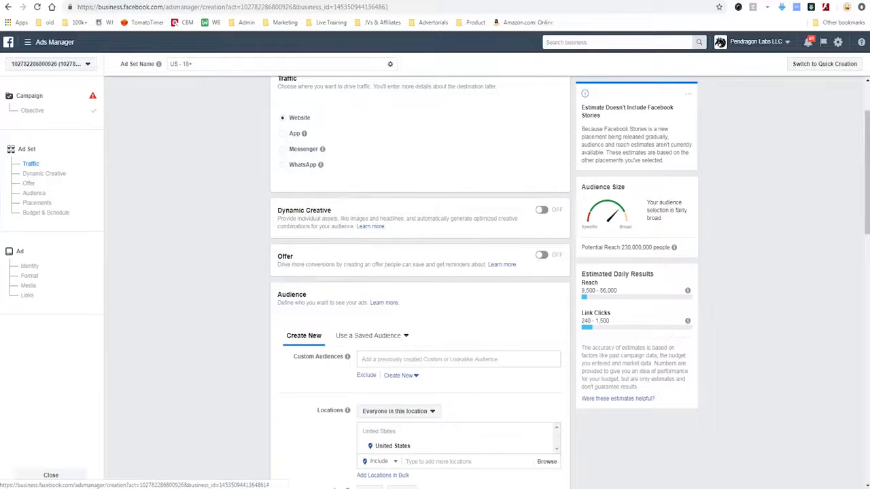
Step: Add Canada to the audience locations alongside the United States
scroll(459, 292, down, 2)
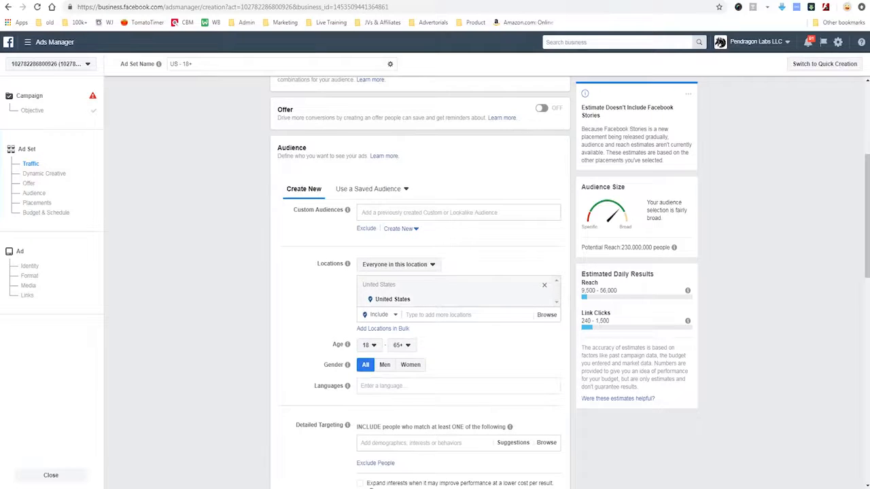
scroll(459, 286, down, 1)
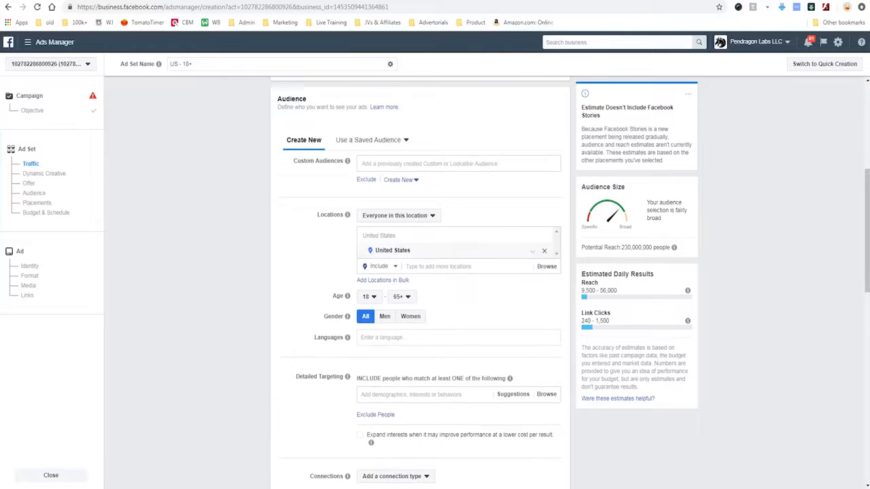
click(438, 266)
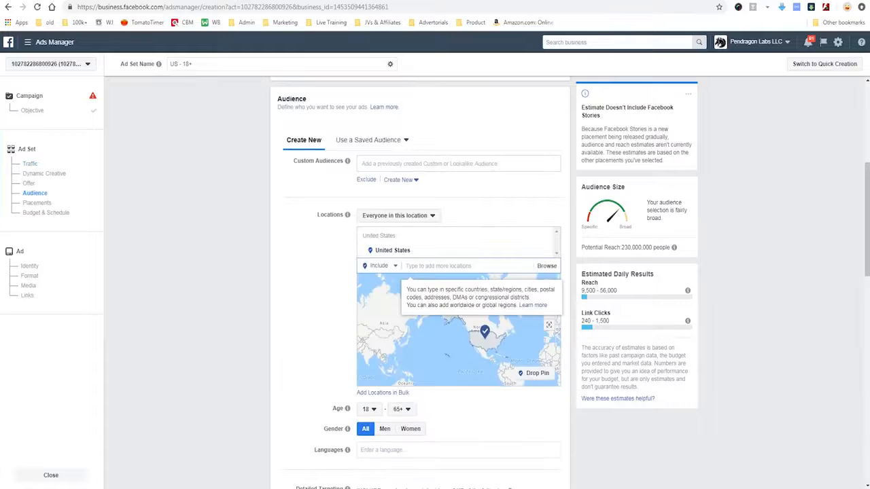
text(canada)
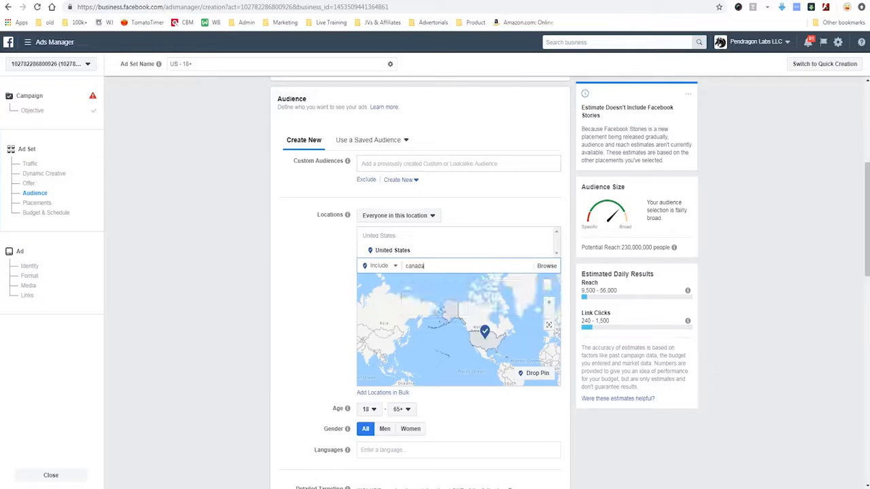
key(Return)
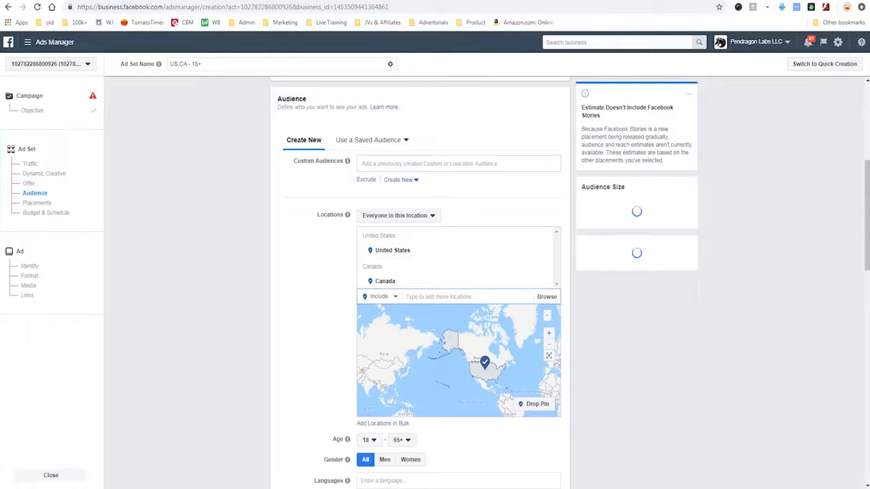
Step: Restrict the audience to women with a minimum age of 35 and the language English (All)
scroll(420, 283, down, 3)
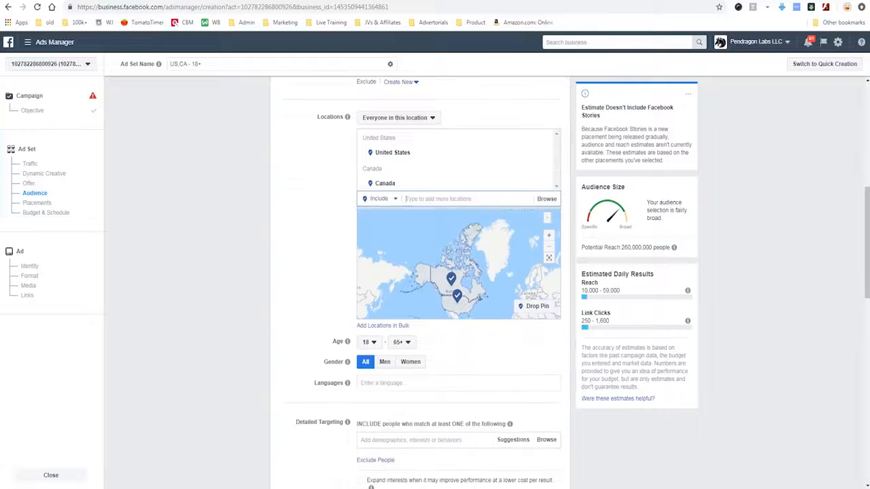
click(369, 342)
scroll(372, 286, down, 3)
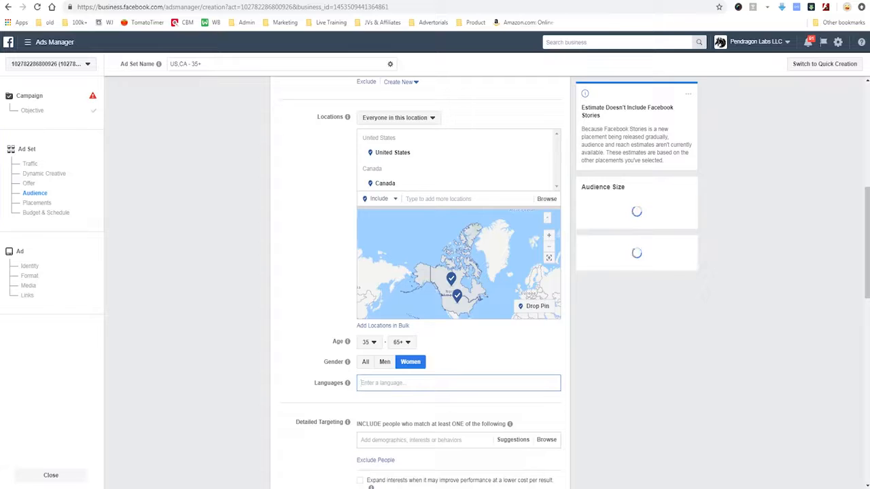
text(engli)
key(Return)
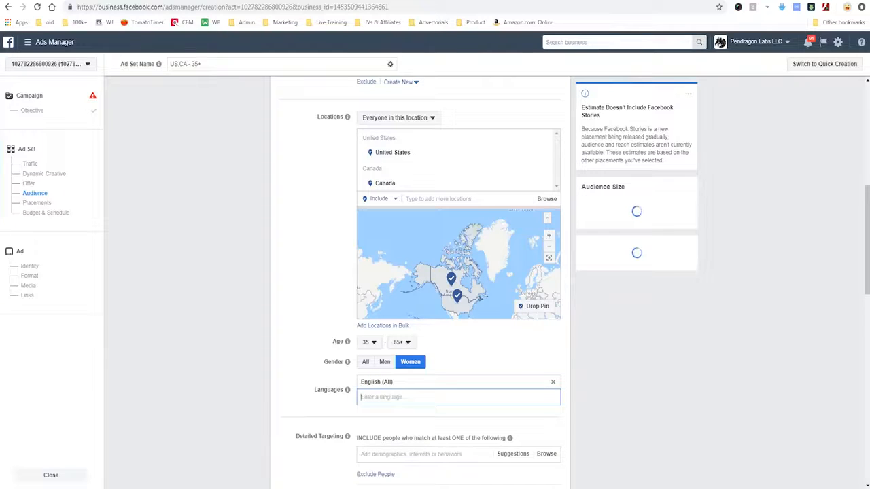
Step: Add the Coffee interest to the audience's detailed targeting and check the potential reach
scroll(458, 272, down, 3)
click(412, 308)
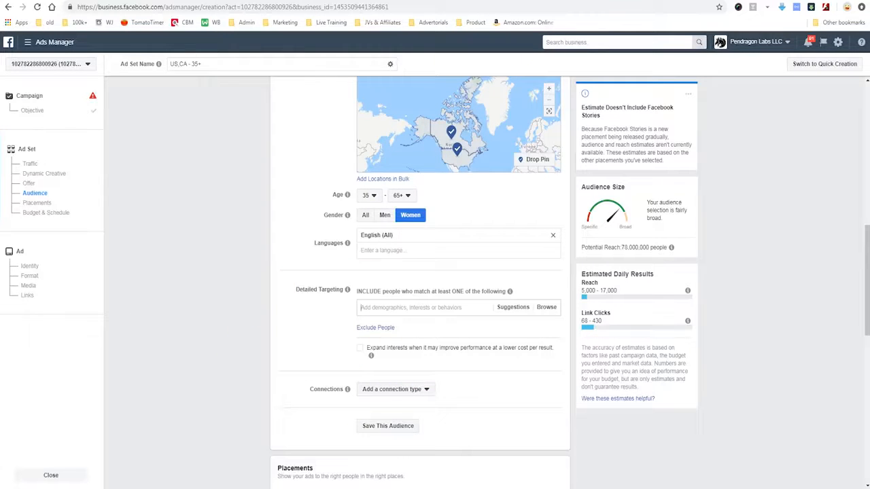
text(coffee)
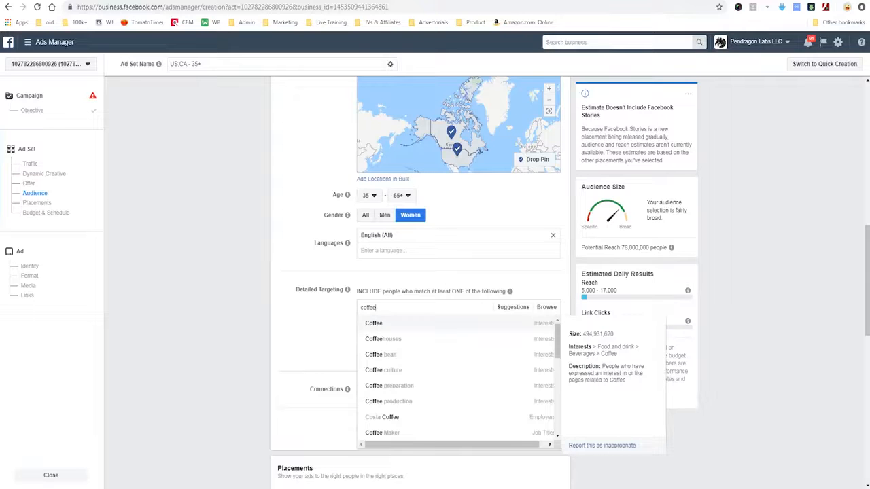
key(Down)
mouse_move(363, 330)
mouse_down()
mouse_move(389, 334)
mouse_move(362, 327)
mouse_up()
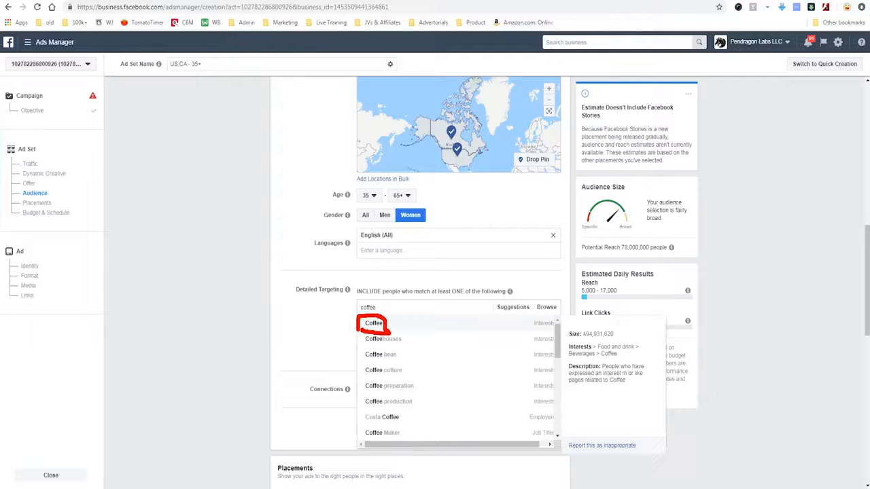
mouse_move(568, 343)
mouse_down()
mouse_move(628, 343)
mouse_move(618, 326)
mouse_move(563, 329)
mouse_up()
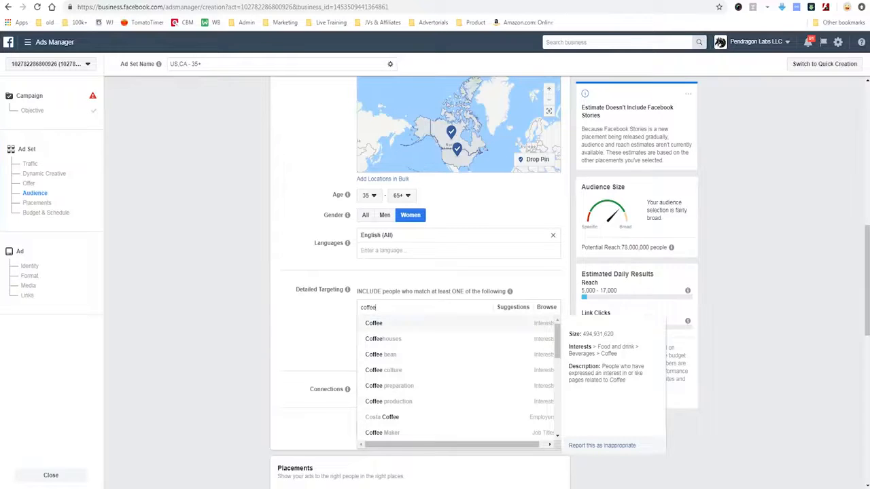
click(441, 324)
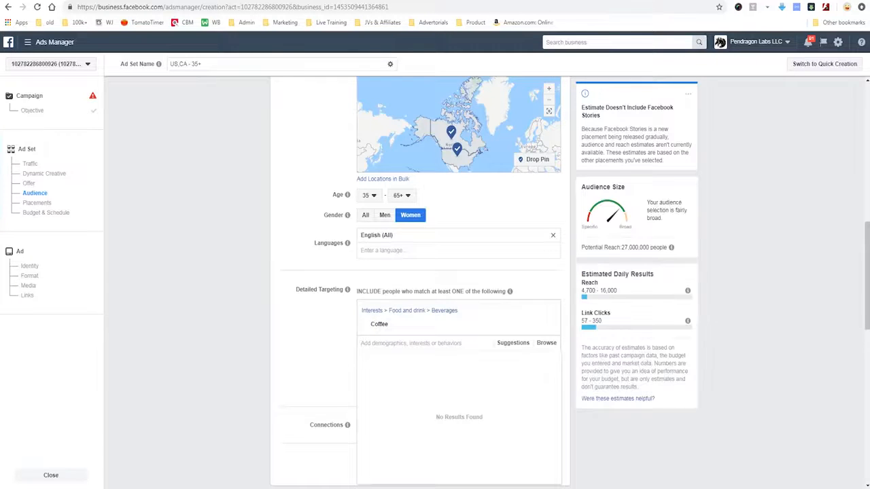
mouse_move(684, 245)
mouse_down()
mouse_move(674, 232)
mouse_move(615, 240)
mouse_move(622, 261)
mouse_move(681, 235)
mouse_up()
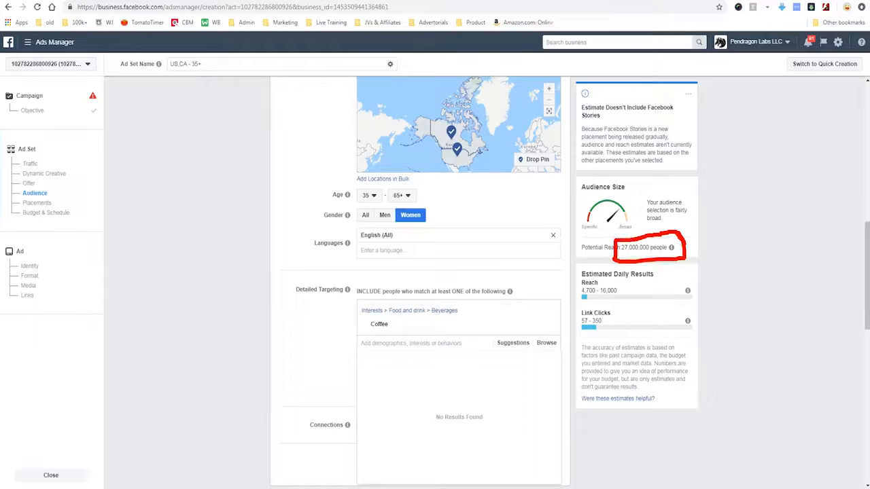
mouse_move(759, 202)
mouse_down()
mouse_move(698, 234)
mouse_move(715, 255)
mouse_up()
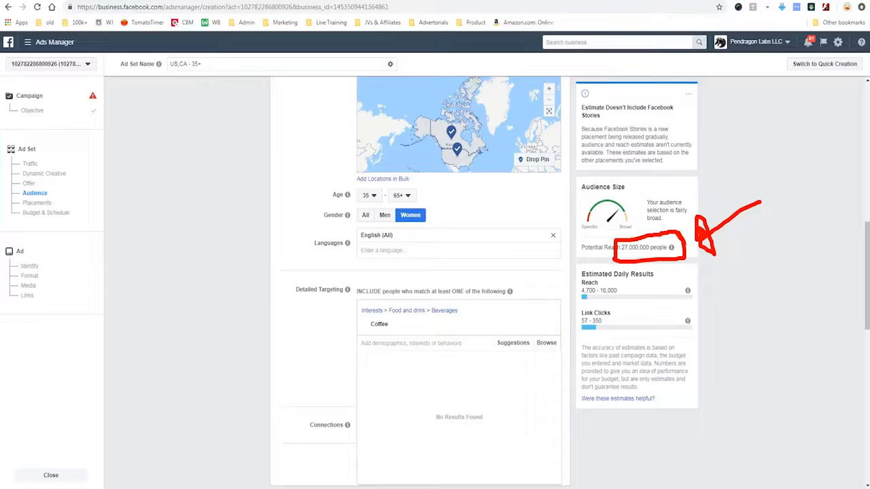
key(Escape)
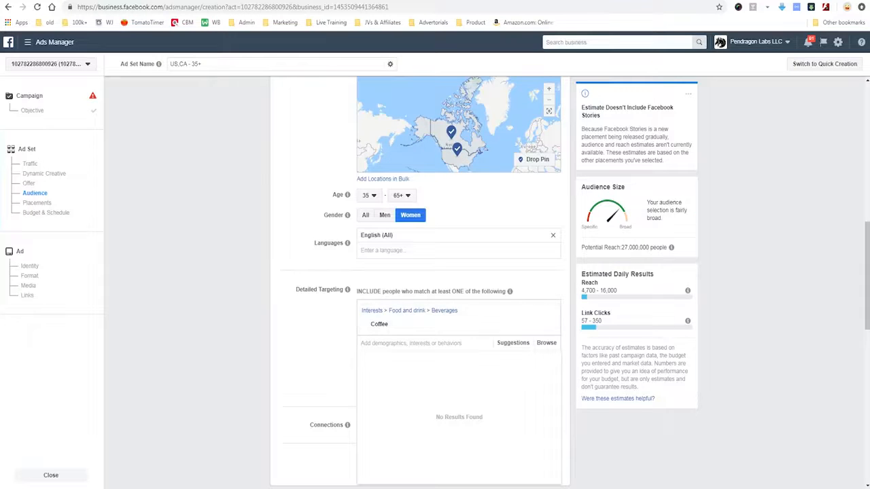
Step: Search the detailed targeting for coffee and add the Specialty coffee interest
text(coffee)
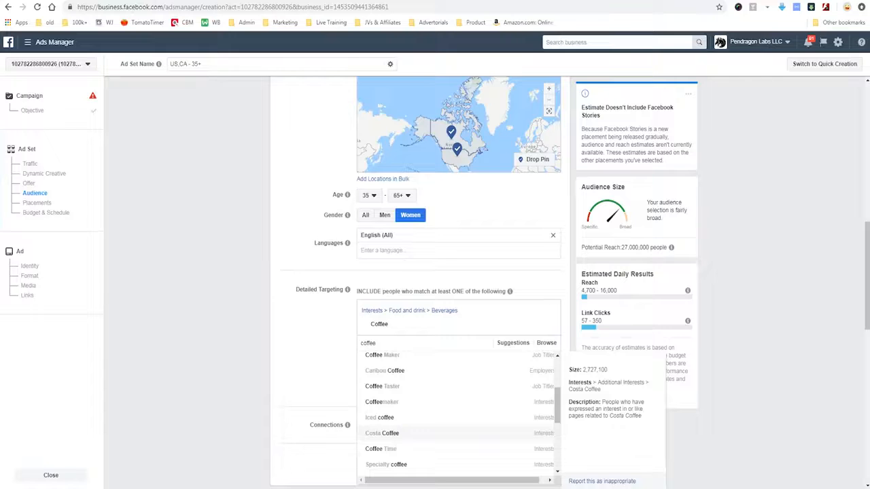
scroll(421, 415, down, 2)
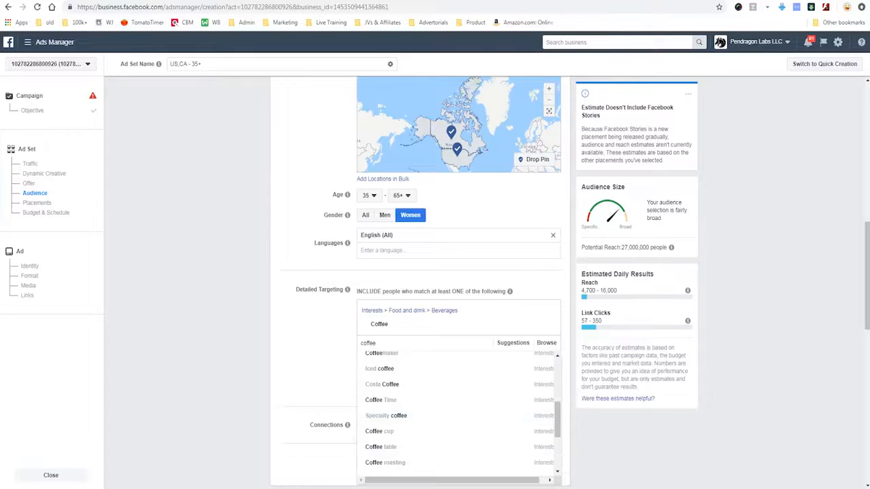
click(386, 415)
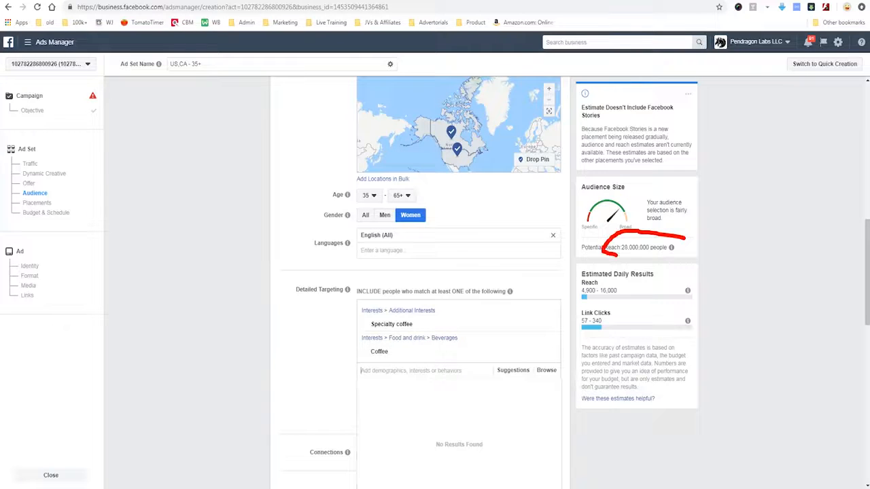
Step: Browse more coffee-related interests and add Coffee cup to the detailed targeting
text(coffee)
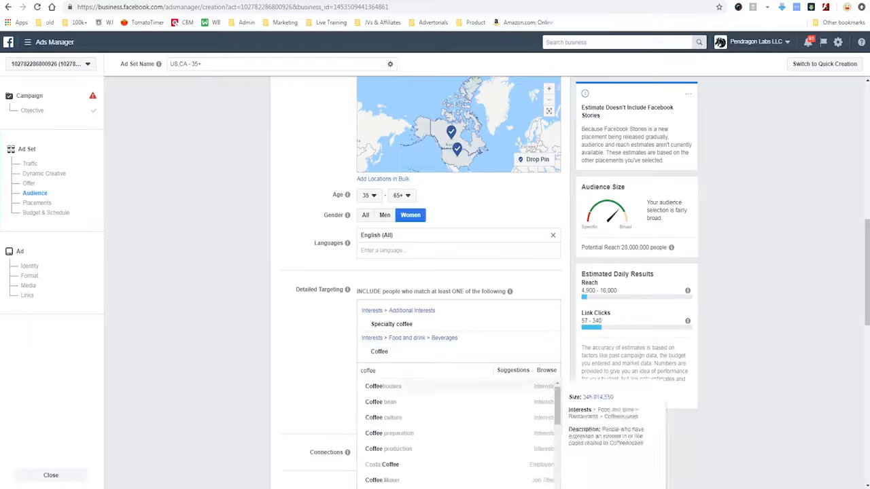
scroll(459, 433, down, 5)
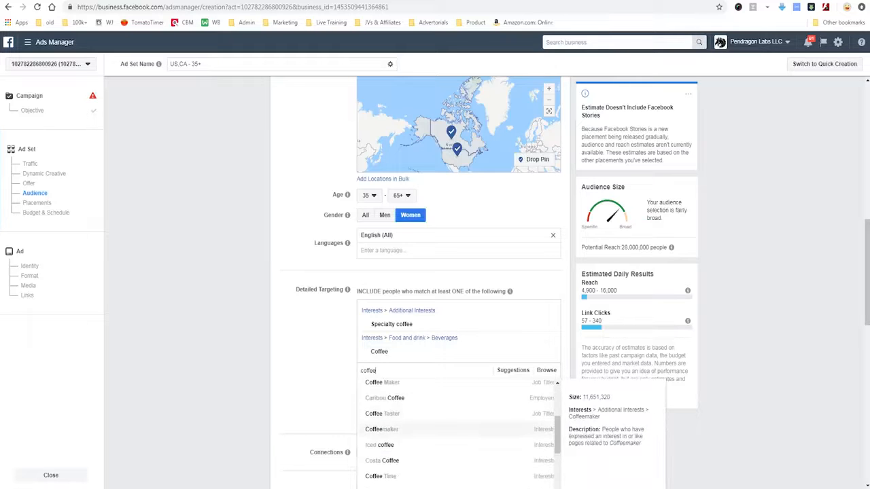
scroll(459, 433, down, 1)
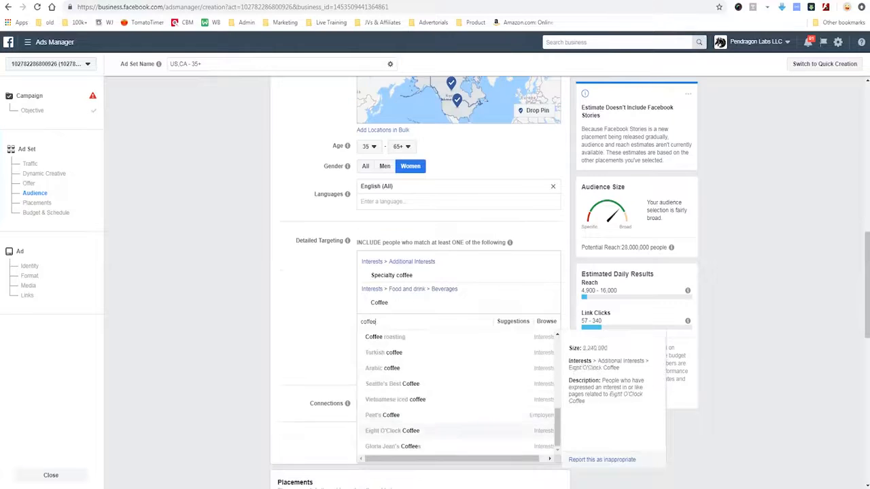
scroll(459, 385, up, 1)
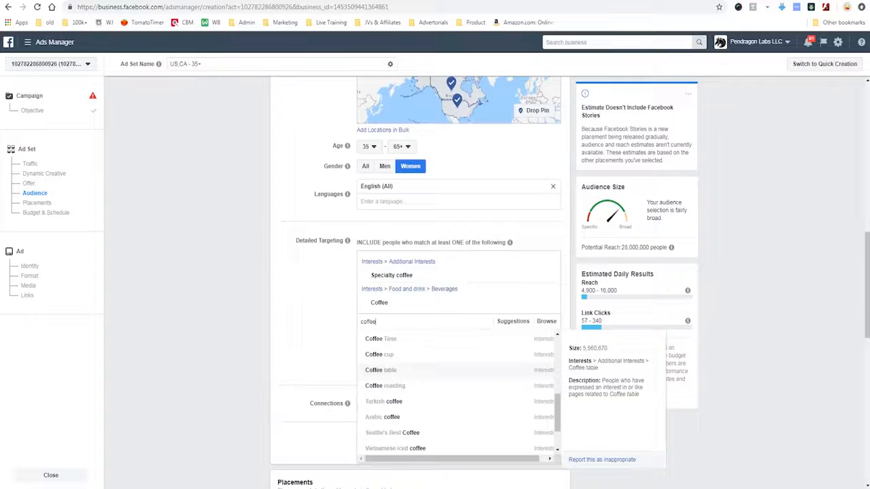
click(378, 354)
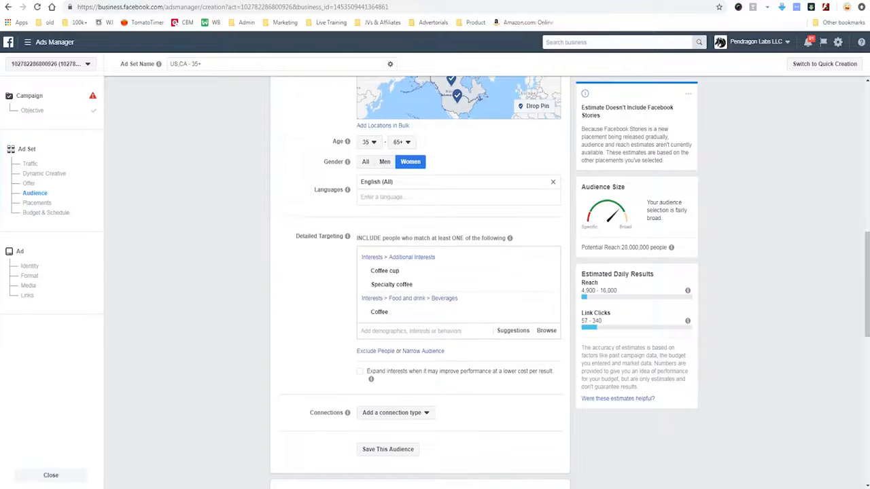
Step: Search the detailed targeting for engaged shopper, add the Engaged Shoppers behavior, and remove the Coffee interest from the list
scroll(435, 272, down, 1)
click(426, 287)
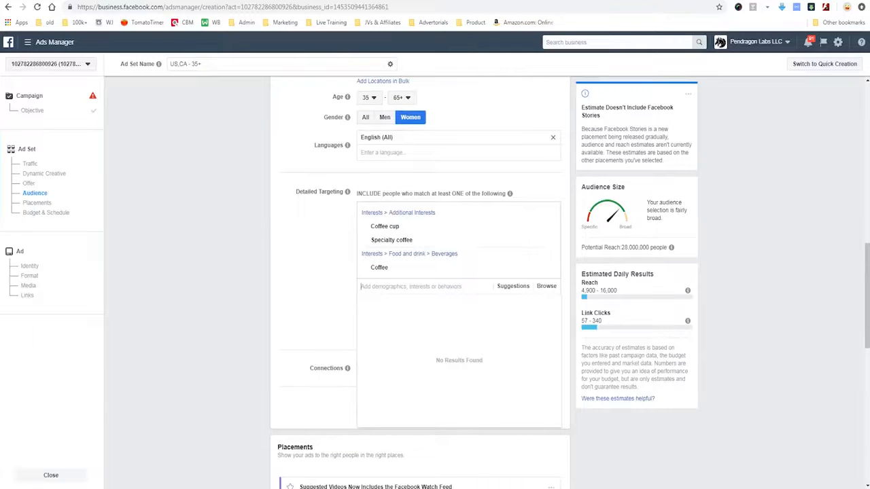
text(engaged)
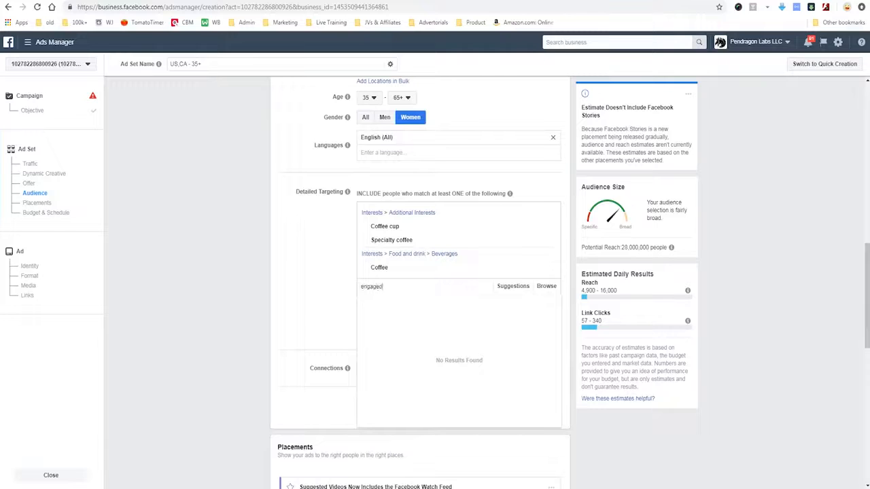
text( shopper)
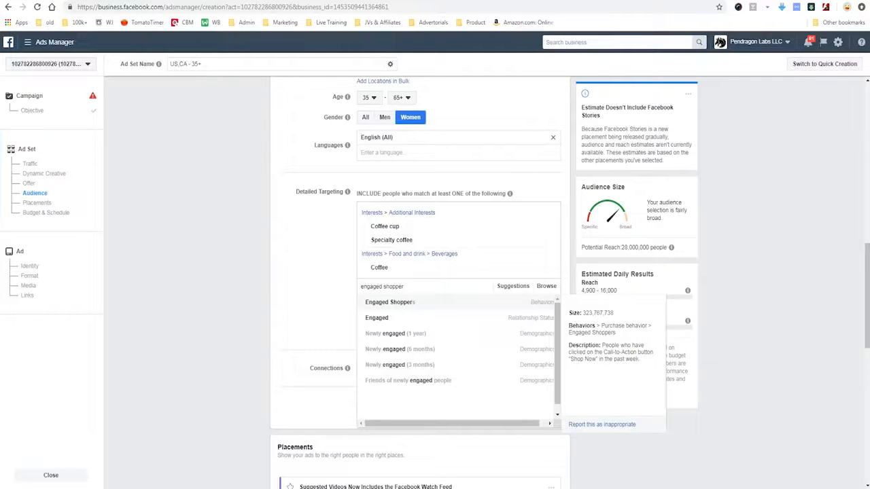
drag(568, 322, 636, 315)
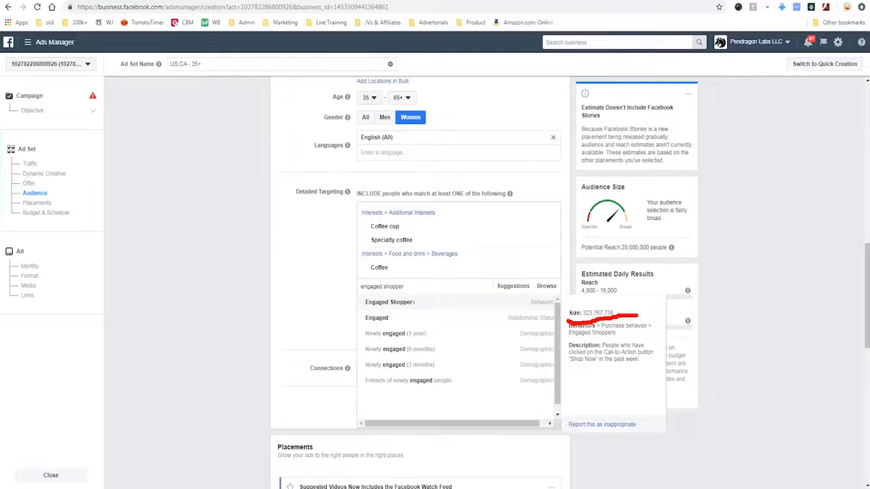
mouse_move(570, 340)
mouse_down()
mouse_move(664, 333)
mouse_move(575, 314)
mouse_move(550, 324)
mouse_up()
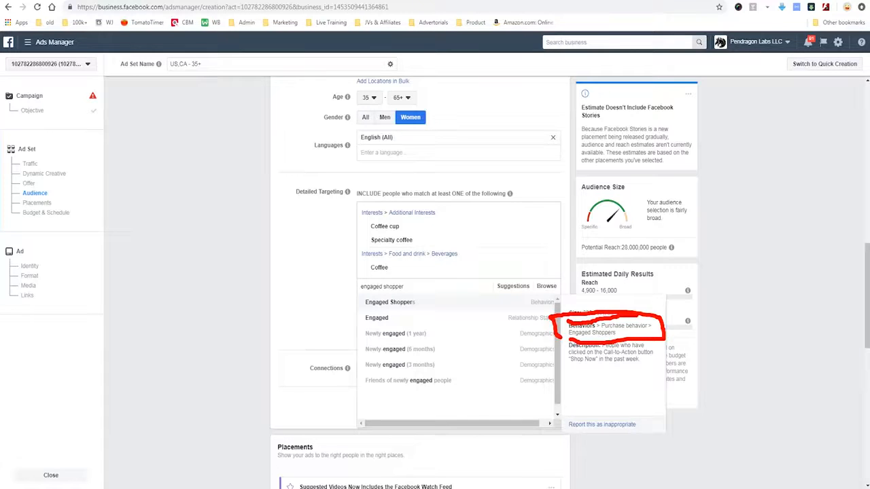
key(Escape)
mouse_move(571, 338)
mouse_down()
mouse_move(567, 368)
mouse_move(662, 375)
mouse_move(661, 340)
mouse_move(553, 339)
mouse_up()
mouse_move(584, 447)
mouse_down()
mouse_move(584, 392)
mouse_move(600, 396)
mouse_up()
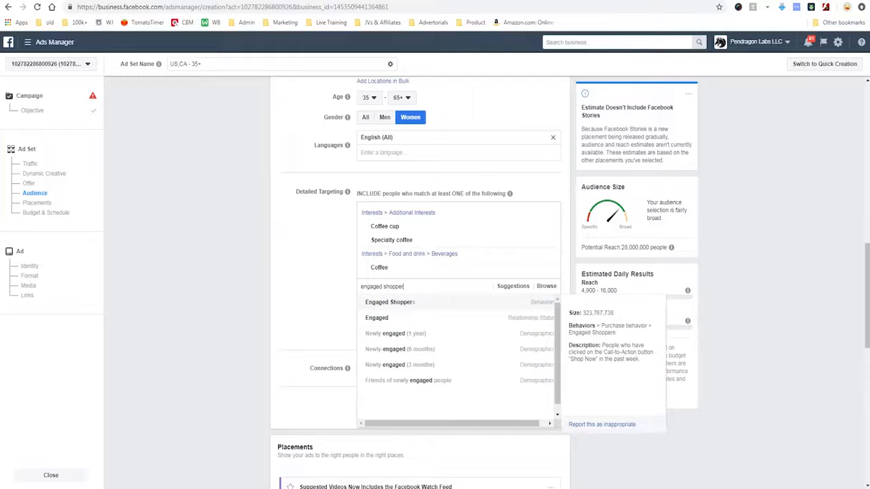
click(389, 301)
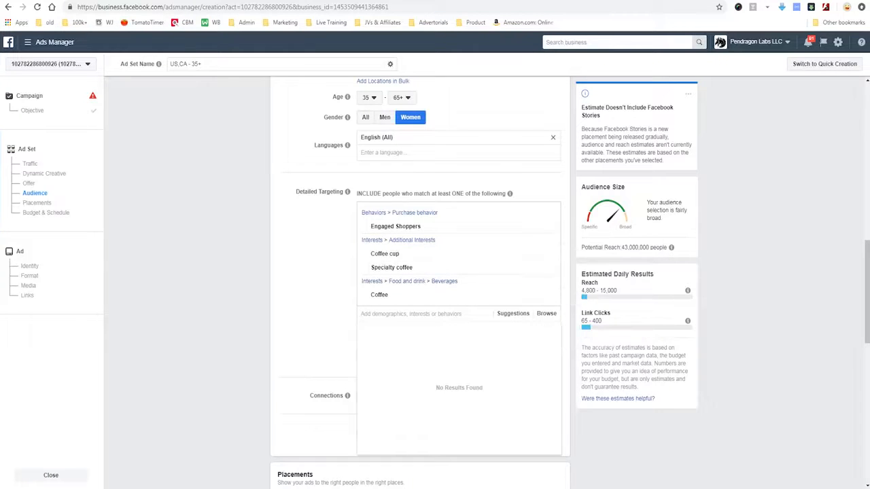
click(734, 326)
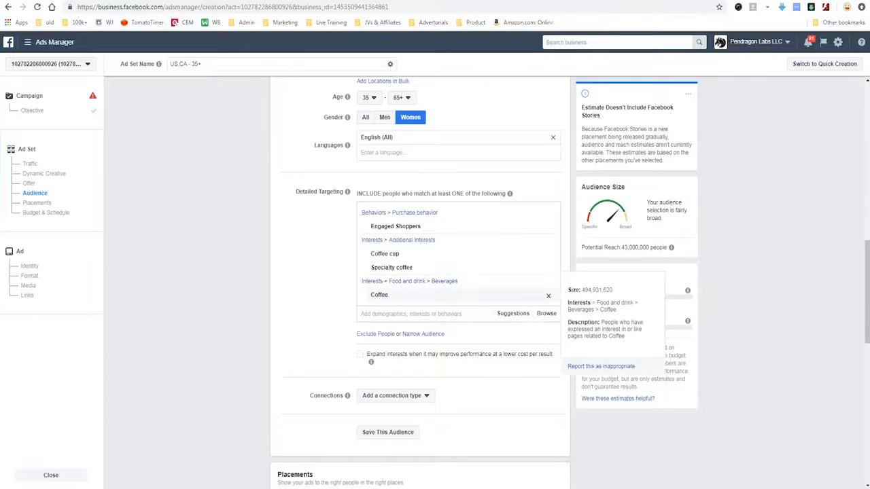
click(549, 295)
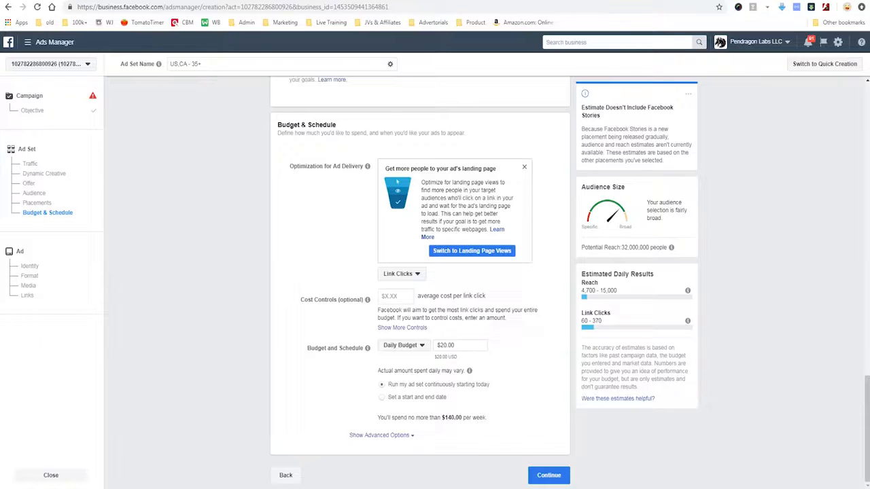
Step: Choose Link Clicks as the optimization for ad delivery and continue to the ad setup
click(401, 274)
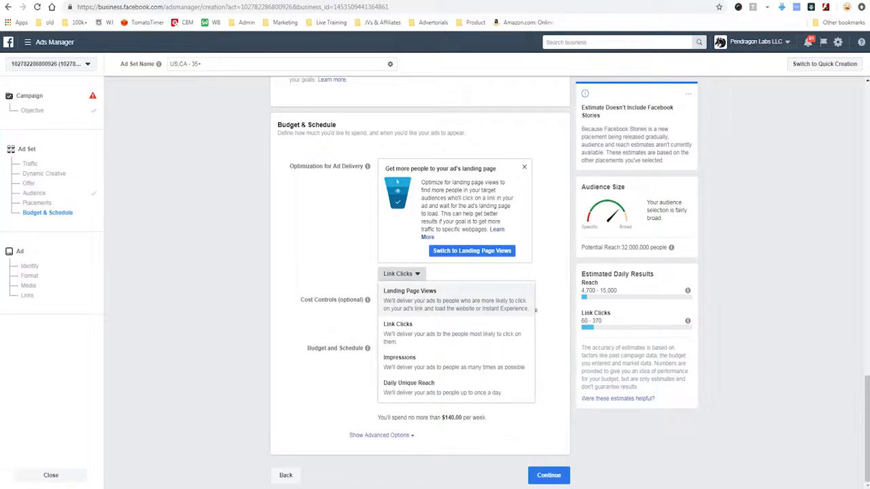
click(408, 332)
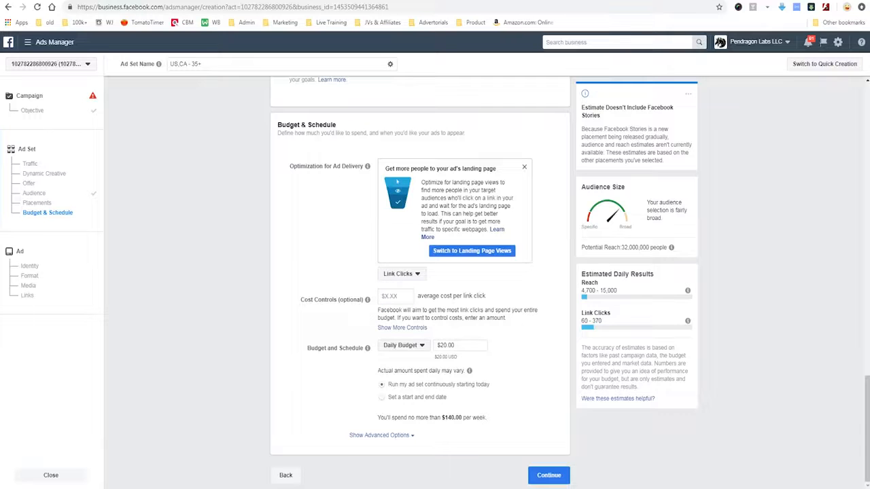
click(549, 476)
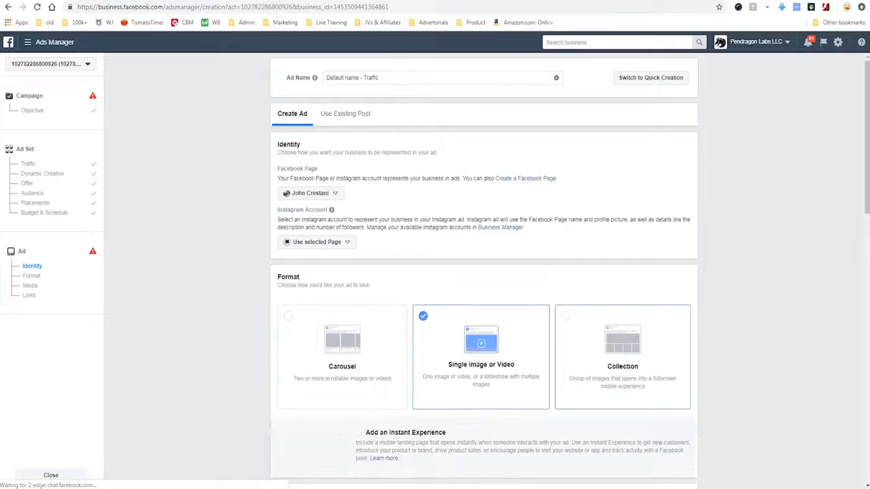
Step: Try the Carousel ad format and return to Single Image or Video
click(342, 357)
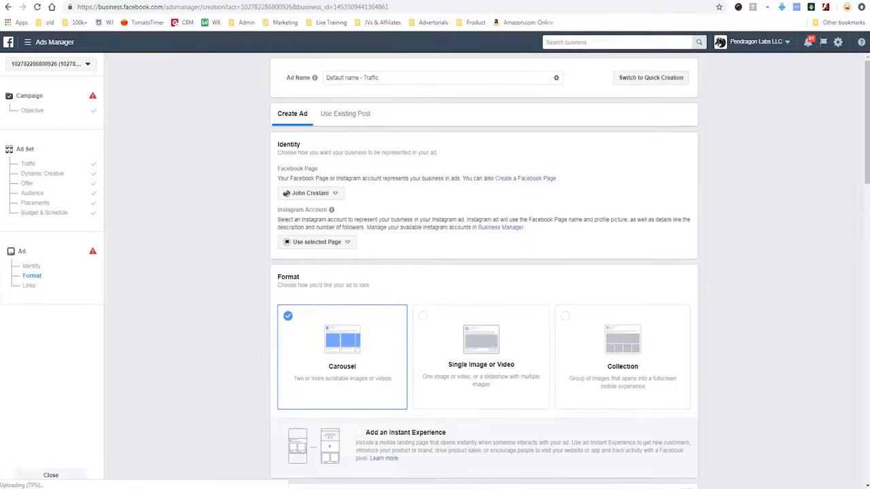
click(481, 347)
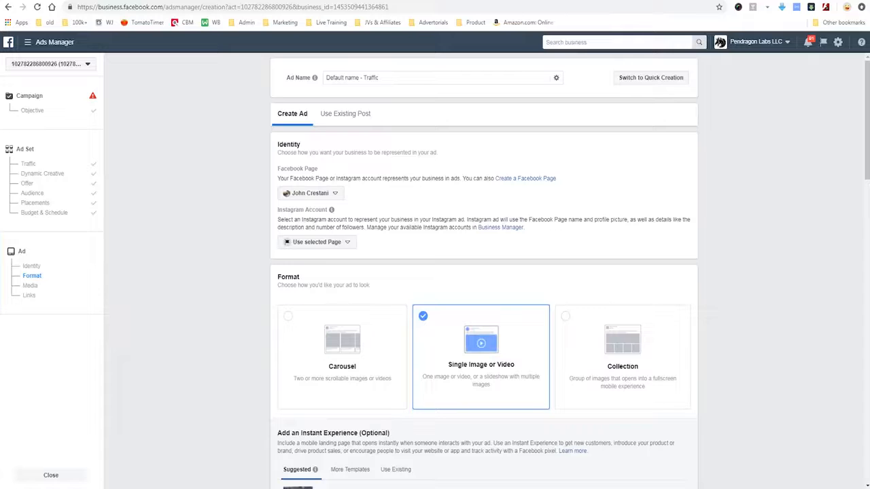
mouse_move(413, 407)
mouse_down()
mouse_move(602, 412)
mouse_move(355, 297)
mouse_up()
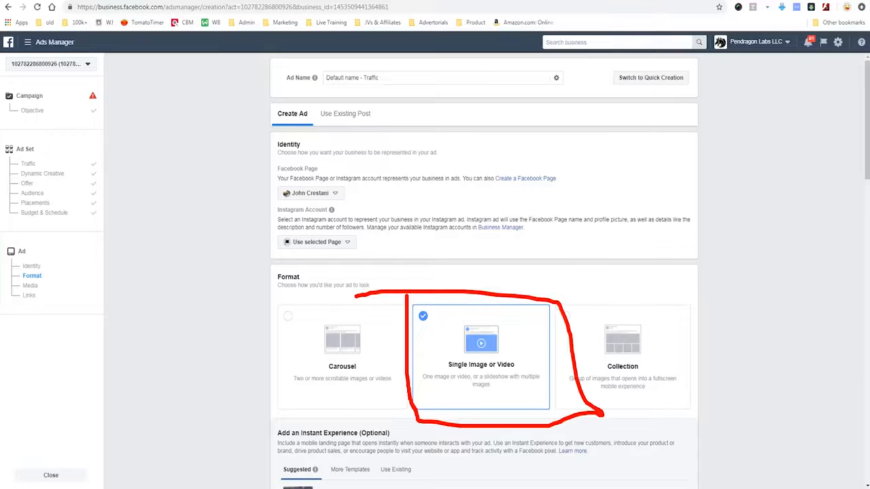
drag(245, 289, 462, 361)
drag(410, 320, 460, 359)
Step: Write the ad text "Like coffeee mugs!! Ours is the BESHT!!@!!!" for the website link
scroll(484, 271, down, 1)
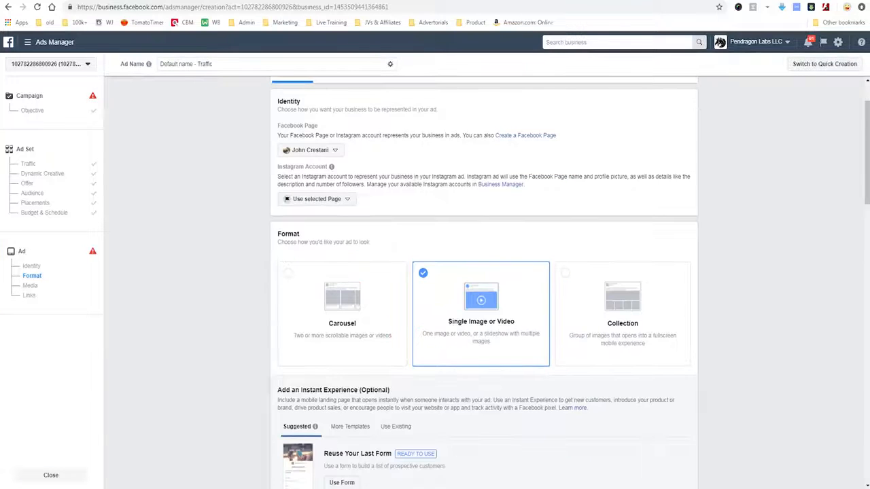
scroll(484, 272, down, 3)
scroll(484, 271, down, 3)
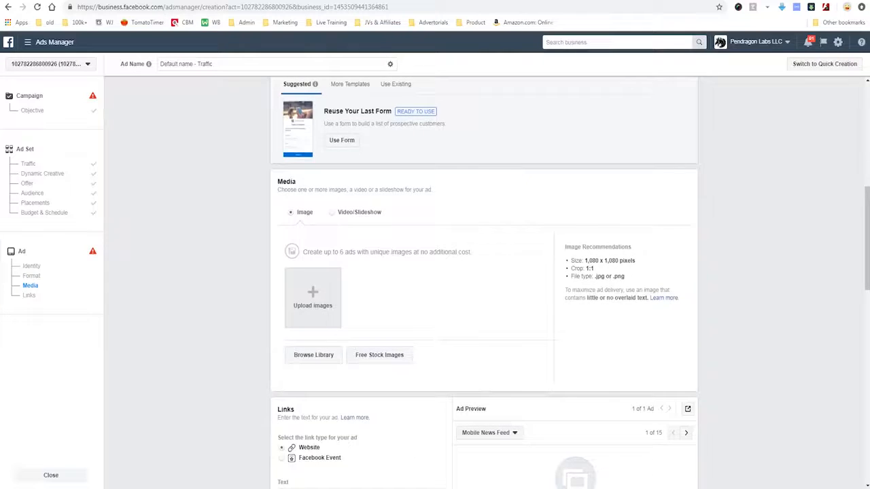
scroll(484, 272, down, 3)
click(361, 308)
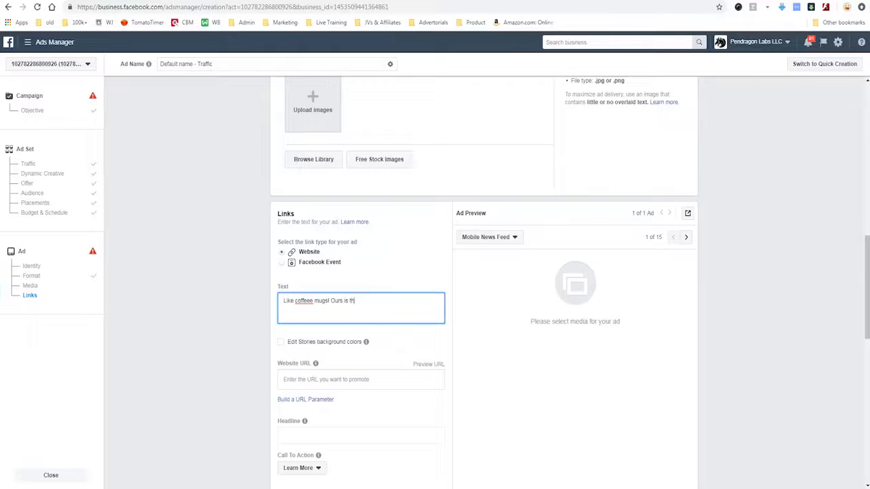
text(e BESHT!!@!!!)
scroll(435, 283, down, 1)
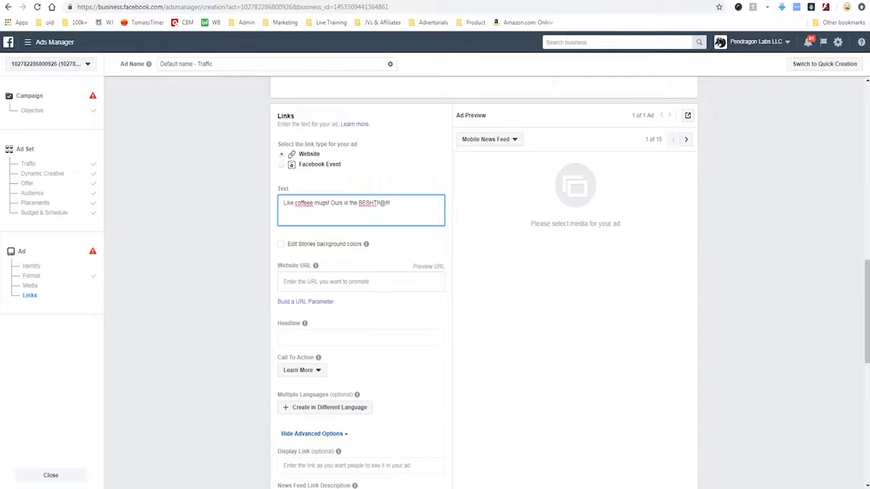
scroll(435, 283, down, 2)
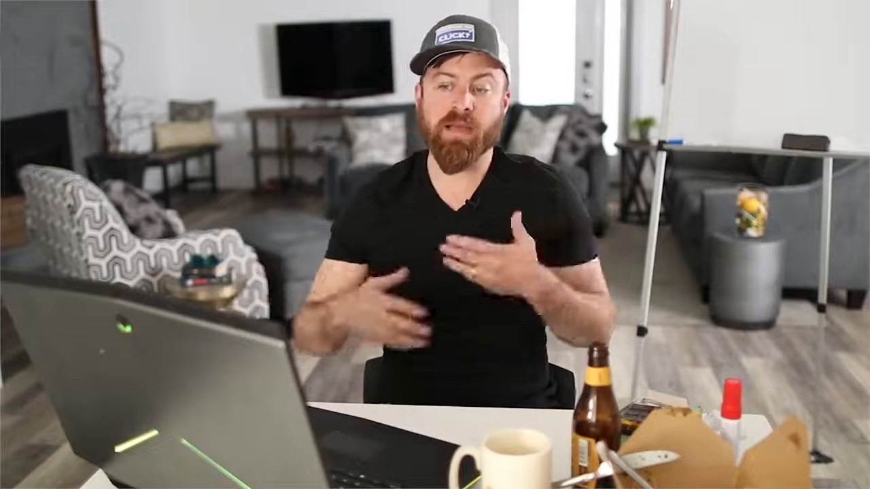